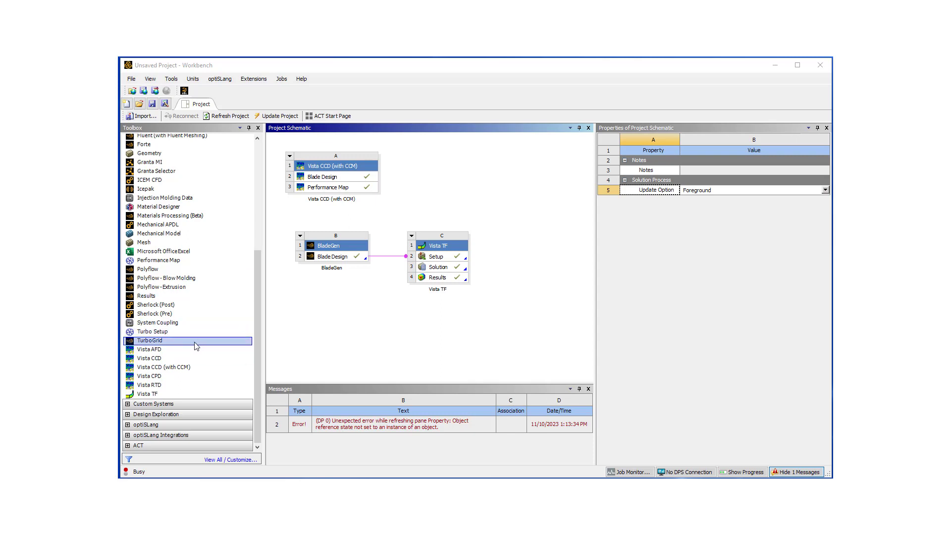
# Add a TurboGrid system linked to the BladeGen Blade Design cell and open its Turbo Mesh for editing
pyautogui.moveTo(195, 346); pyautogui.dragTo(331, 259)
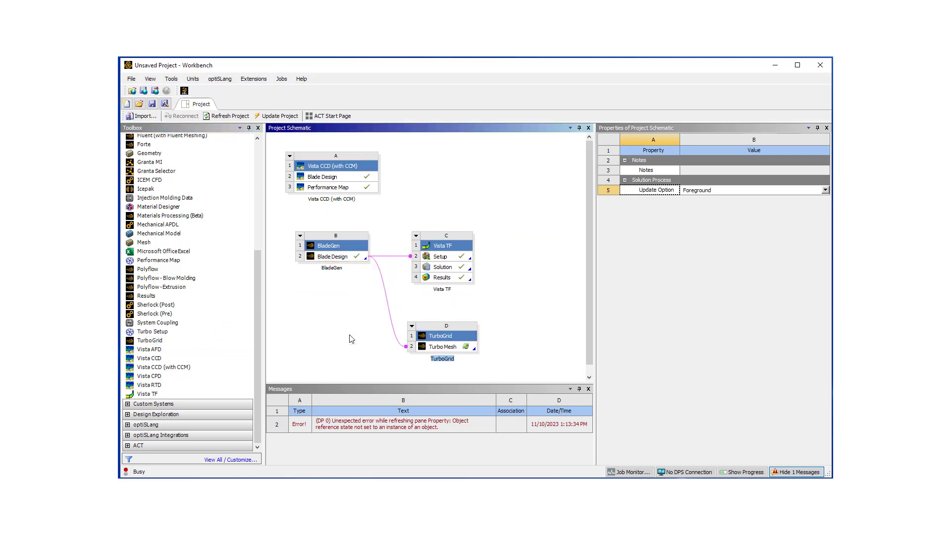
pyautogui.doubleClick(440, 348)
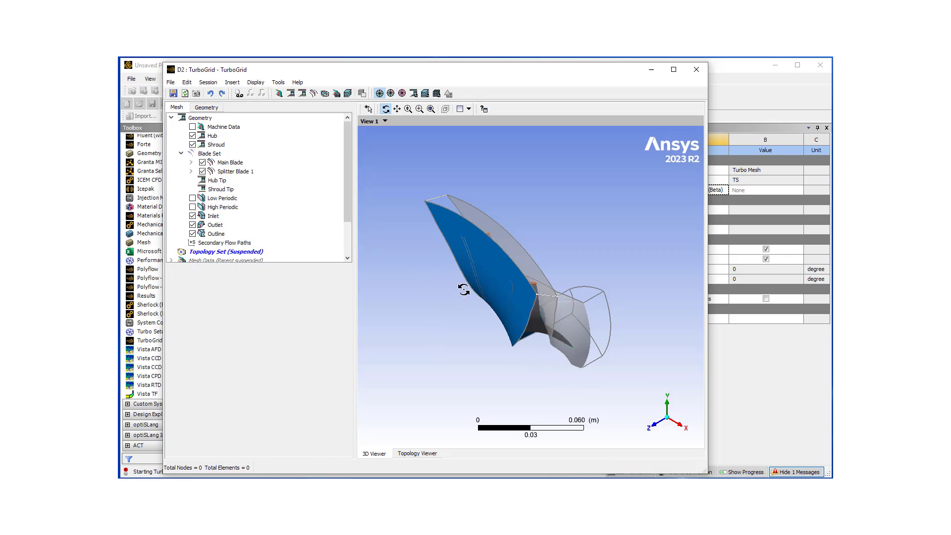
# Inspect the blade passage geometry and display all blade instances to view the complete impeller
pyautogui.moveTo(464, 290); pyautogui.dragTo(440, 271)
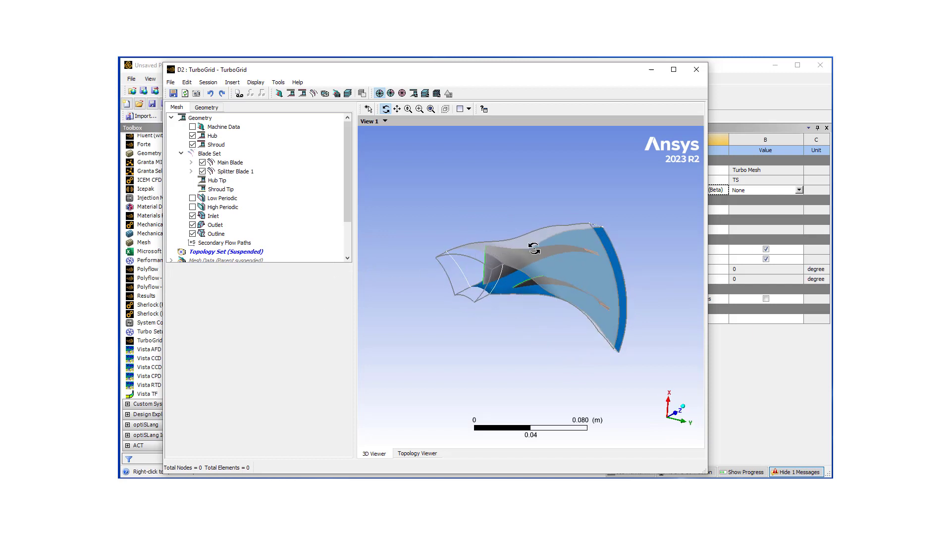
pyautogui.moveTo(503, 306); pyautogui.dragTo(486, 252)
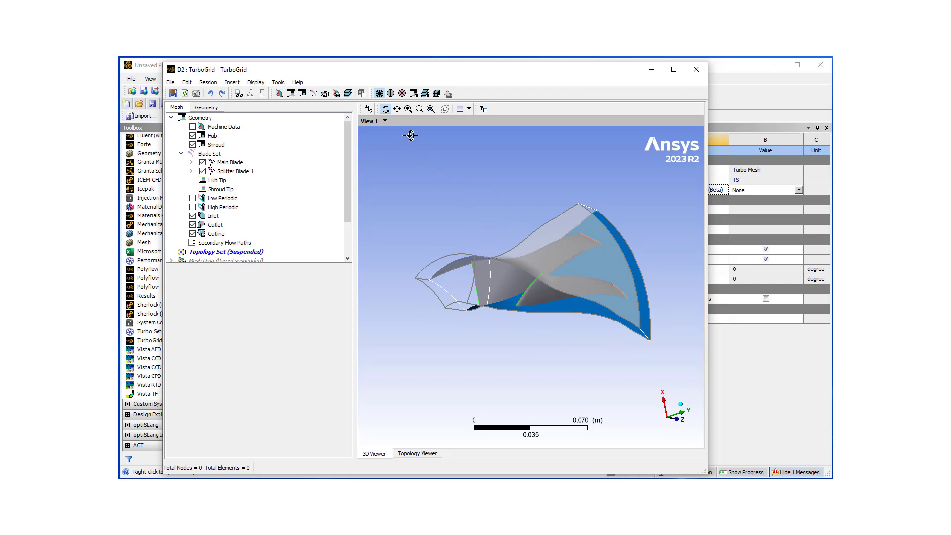
pyautogui.click(401, 94)
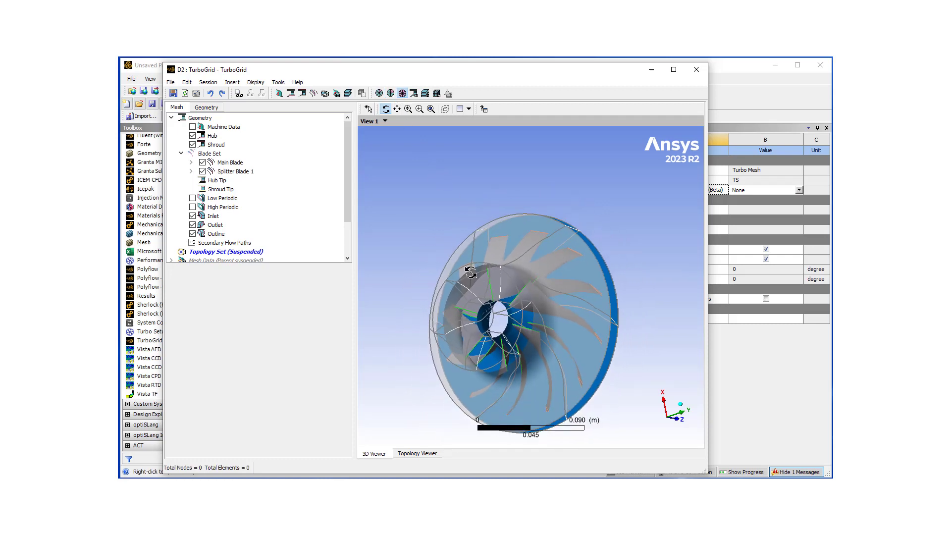
pyautogui.moveTo(471, 273); pyautogui.dragTo(466, 243)
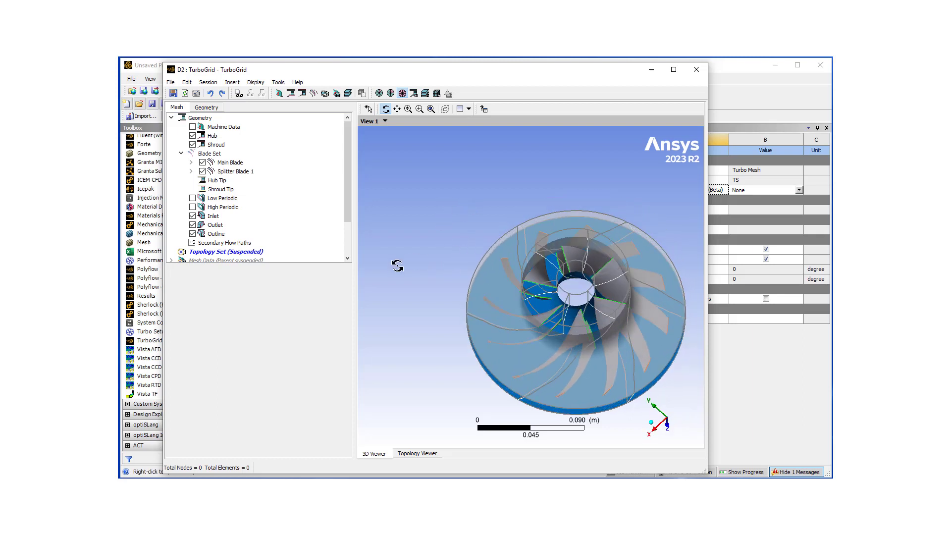
# Resume object updates for the suspended Topology Set to generate the mesh, and dismiss the outlet domain warning
pyautogui.moveTo(349, 214); pyautogui.dragTo(348, 240)
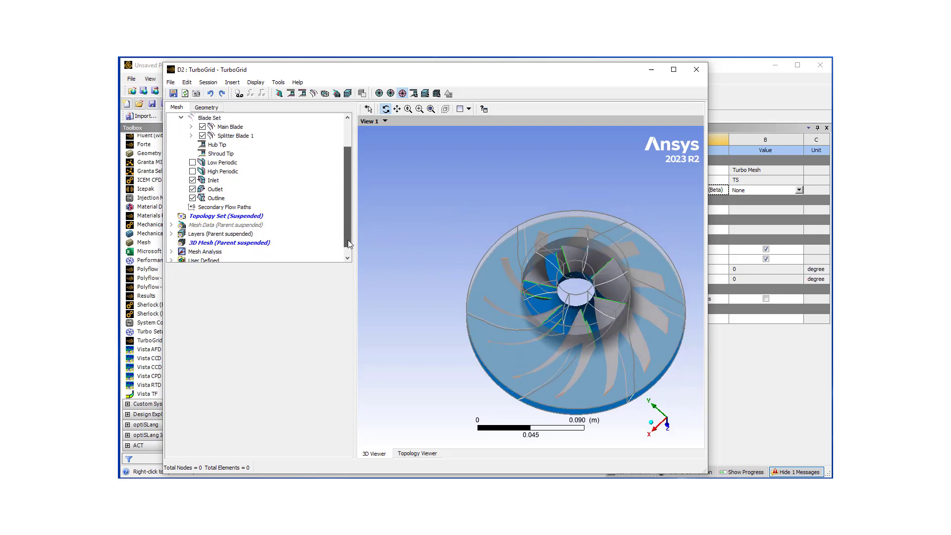
pyautogui.rightClick(237, 217)
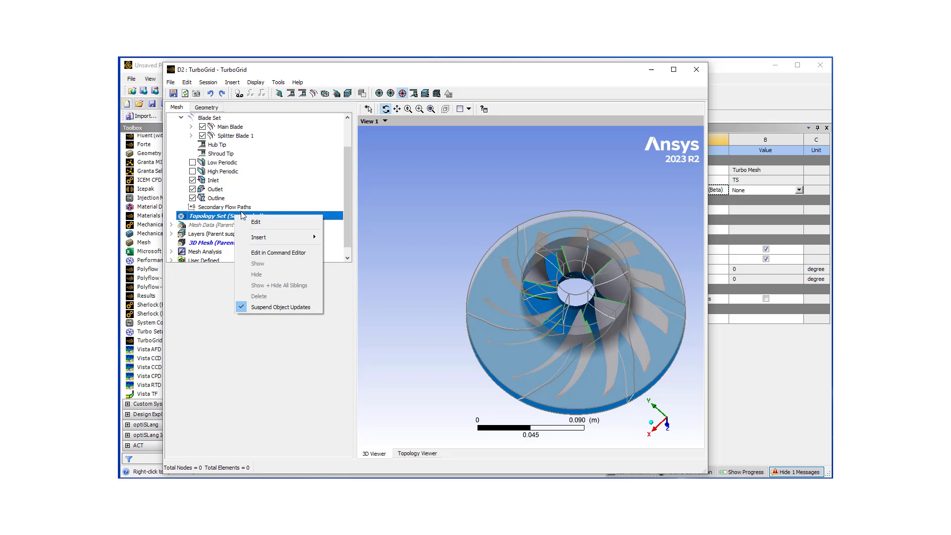
pyautogui.click(256, 308)
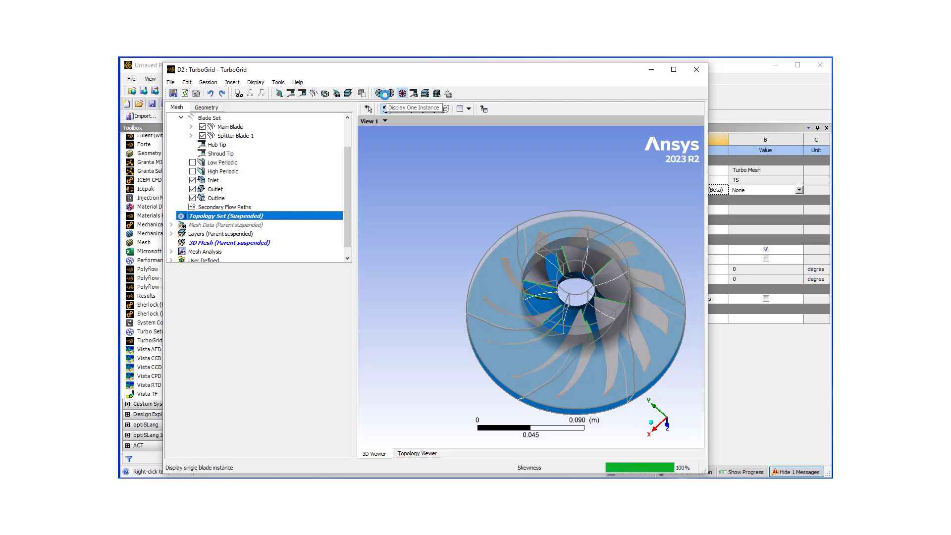
pyautogui.click(384, 94)
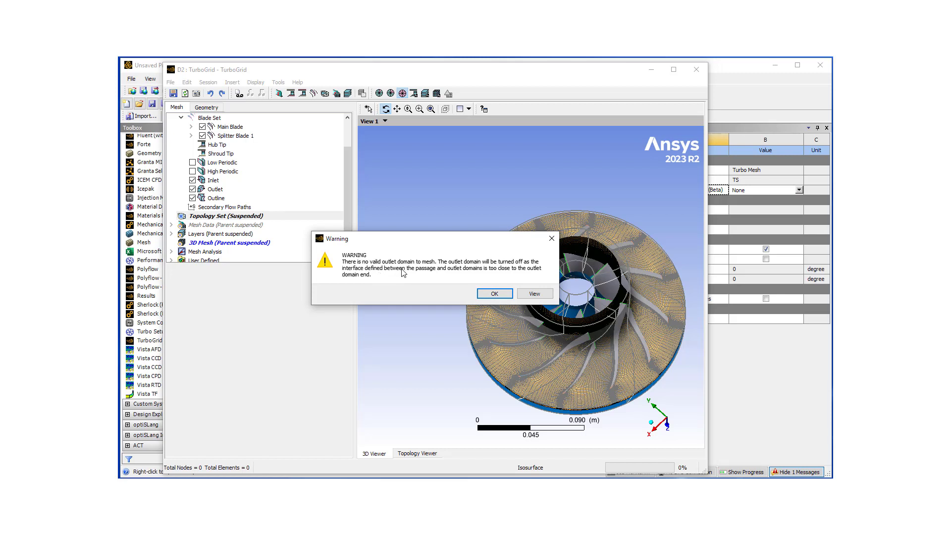
pyautogui.click(486, 295)
# Examine the generated mesh on the full impeller and on a single blade instance, including close-ups around the blades
pyautogui.scroll(2, 539, 339)
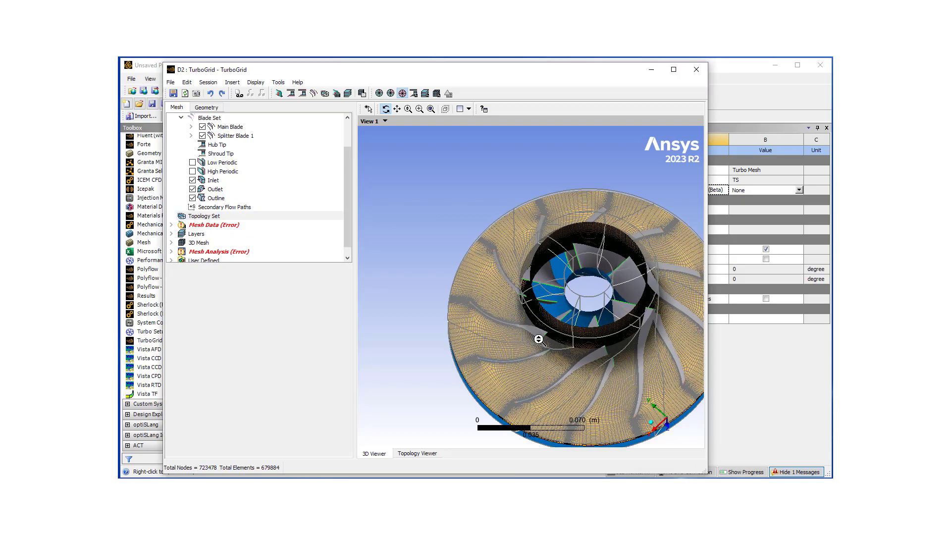
pyautogui.moveTo(539, 340); pyautogui.dragTo(552, 299)
pyautogui.scroll(2, 508, 246)
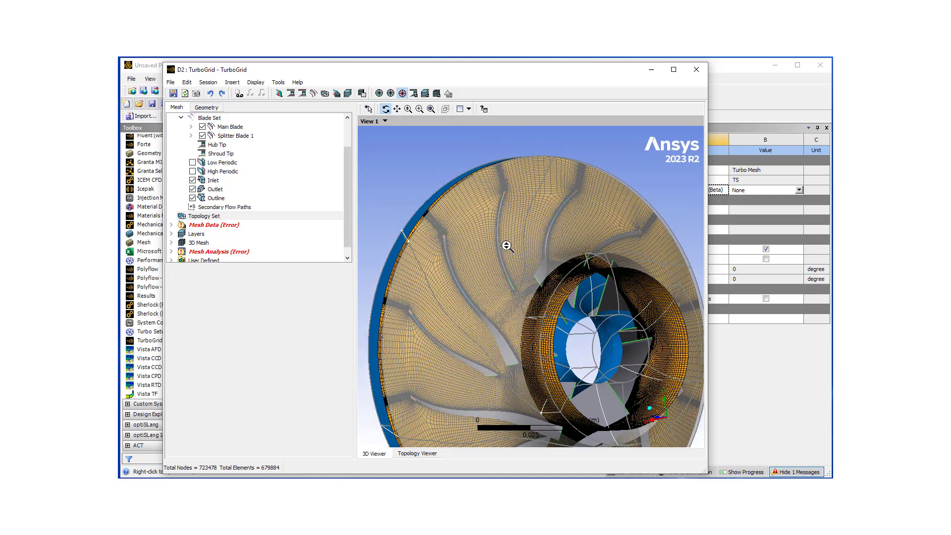
pyautogui.scroll(-2, 508, 246)
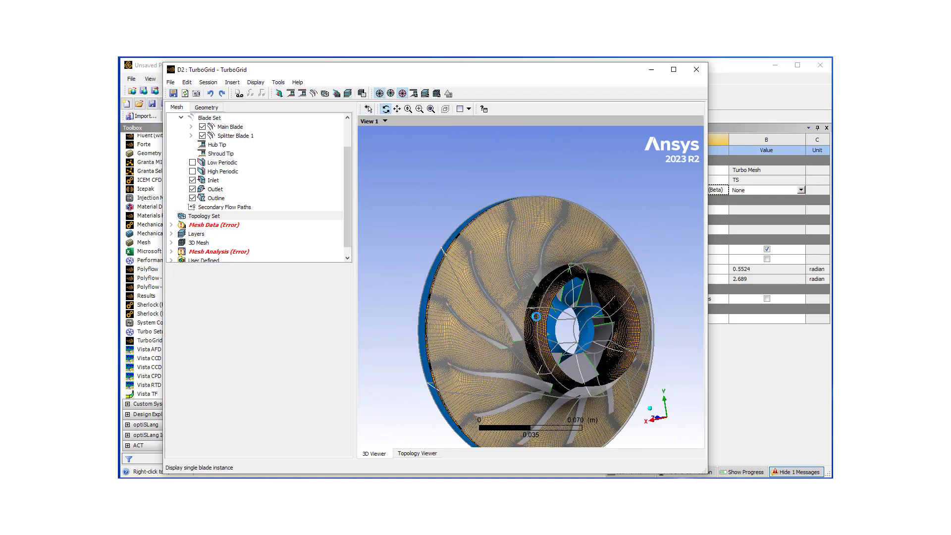
pyautogui.moveTo(537, 312); pyautogui.dragTo(493, 369)
pyautogui.scroll(5, 448, 192)
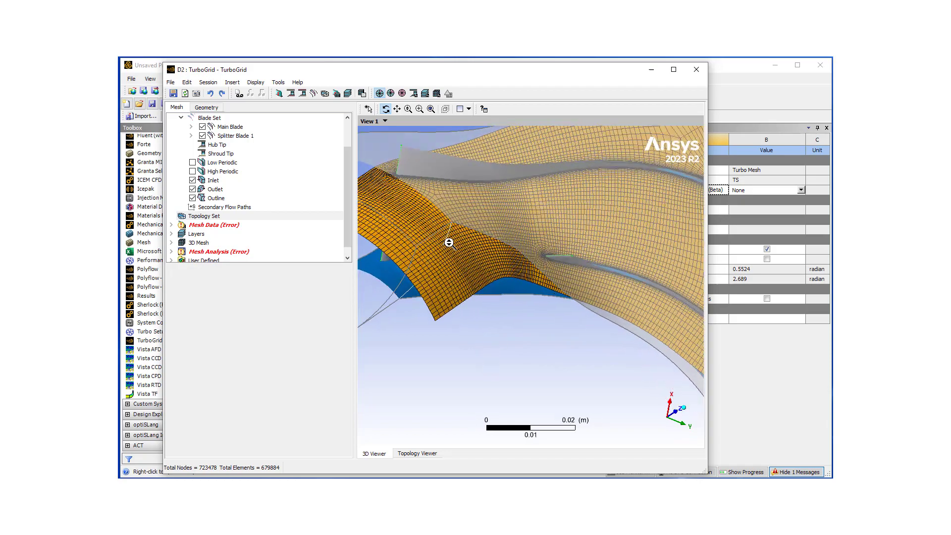
pyautogui.scroll(3, 449, 243)
pyautogui.moveTo(501, 272); pyautogui.dragTo(536, 256)
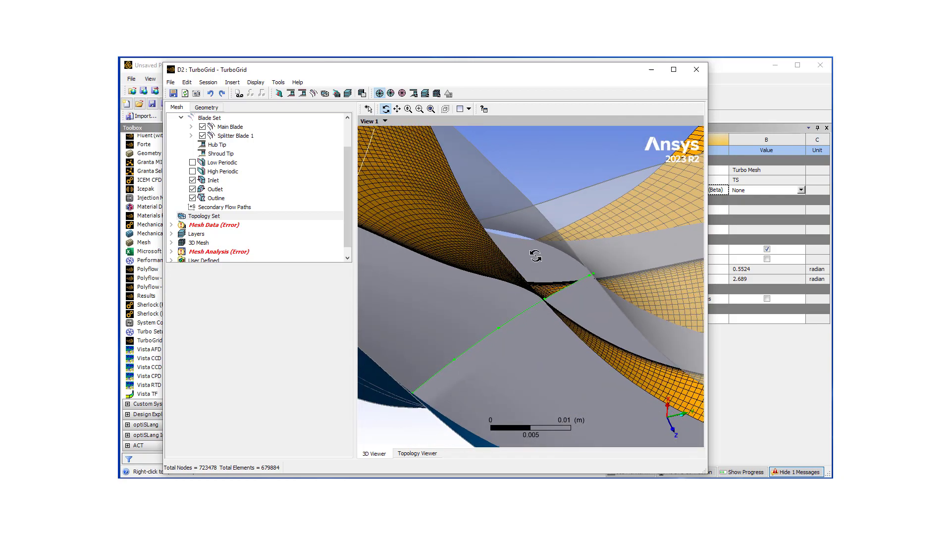
pyautogui.scroll(-6, 535, 256)
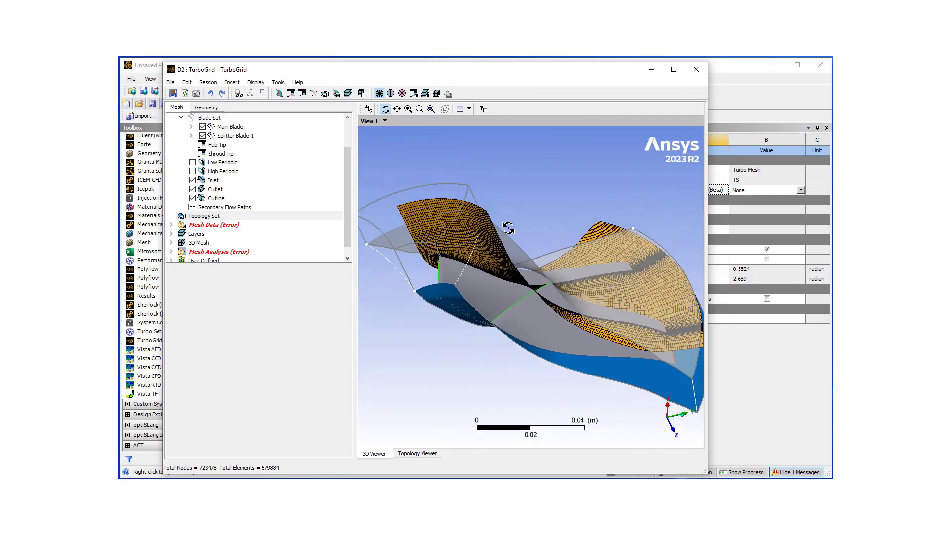
pyautogui.scroll(-2, 508, 228)
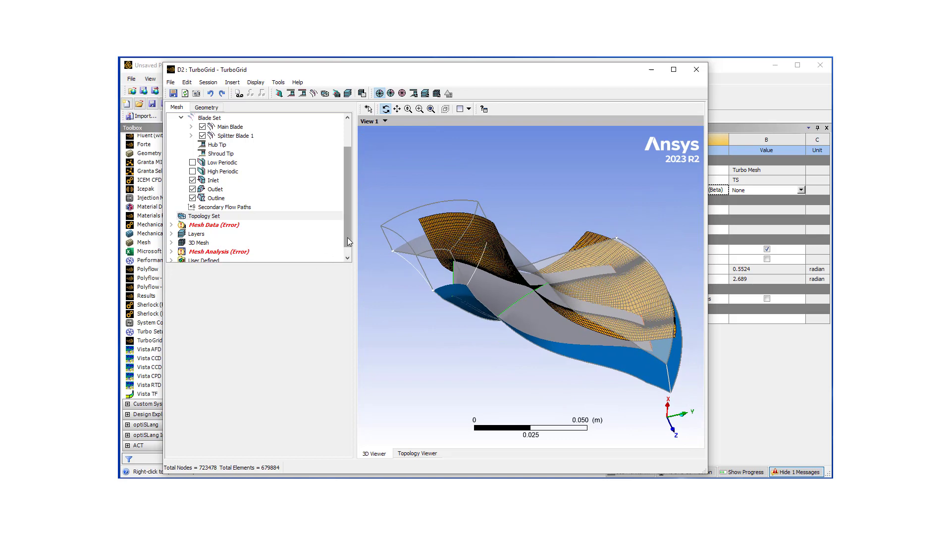
# Review the Mesh Statistics under Mesh Analysis for all domains
pyautogui.scroll(-1, 349, 241)
pyautogui.click(171, 243)
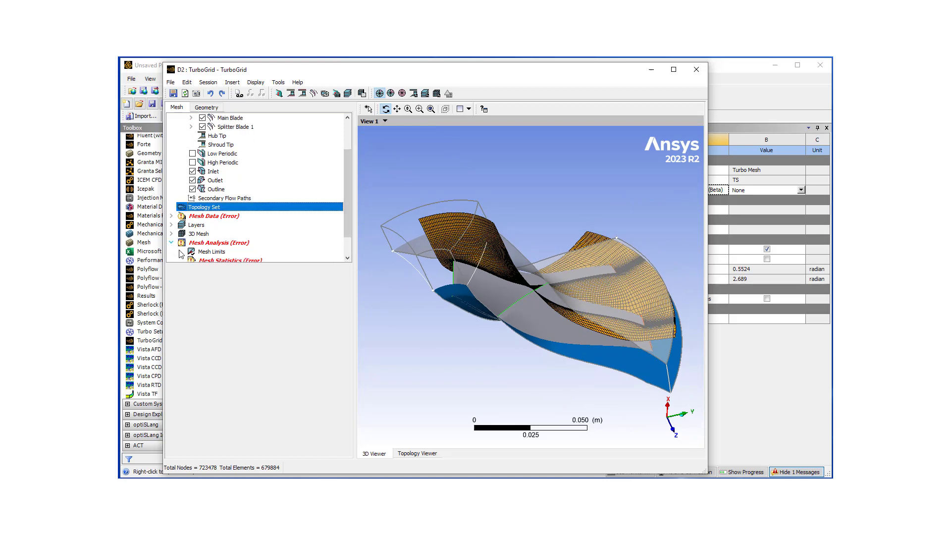
pyautogui.doubleClick(221, 261)
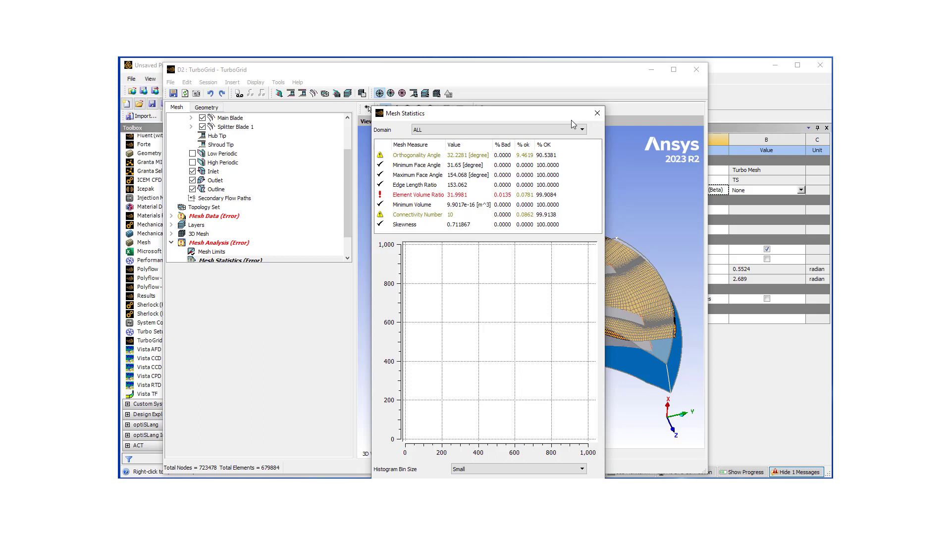
pyautogui.click(597, 114)
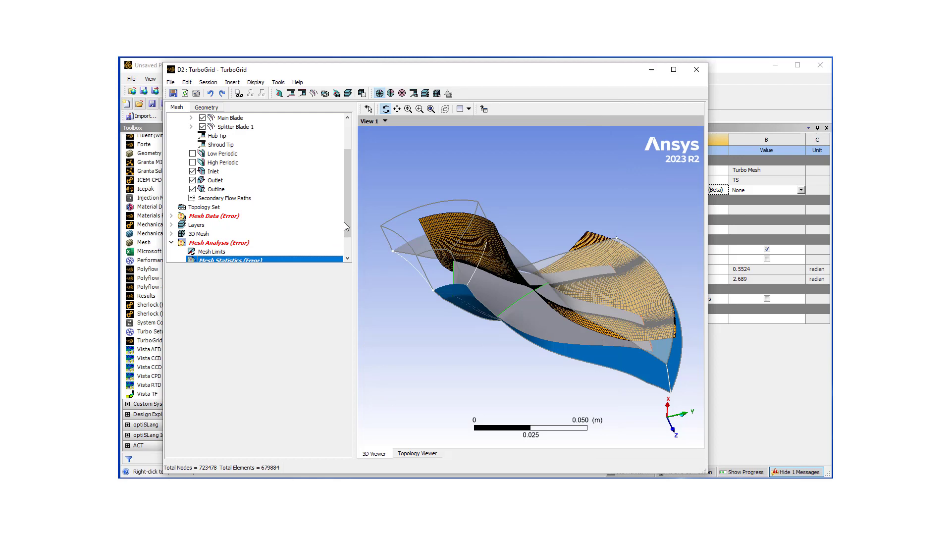
# Enable splitting of mesh regions at the trailing edge in the Topology Set and apply the change
pyautogui.moveTo(344, 222); pyautogui.dragTo(347, 255)
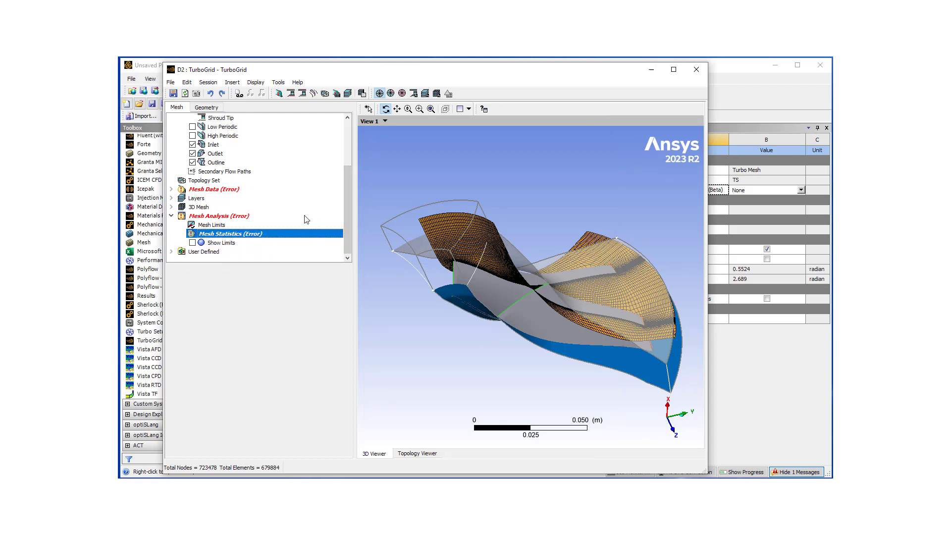
pyautogui.click(171, 207)
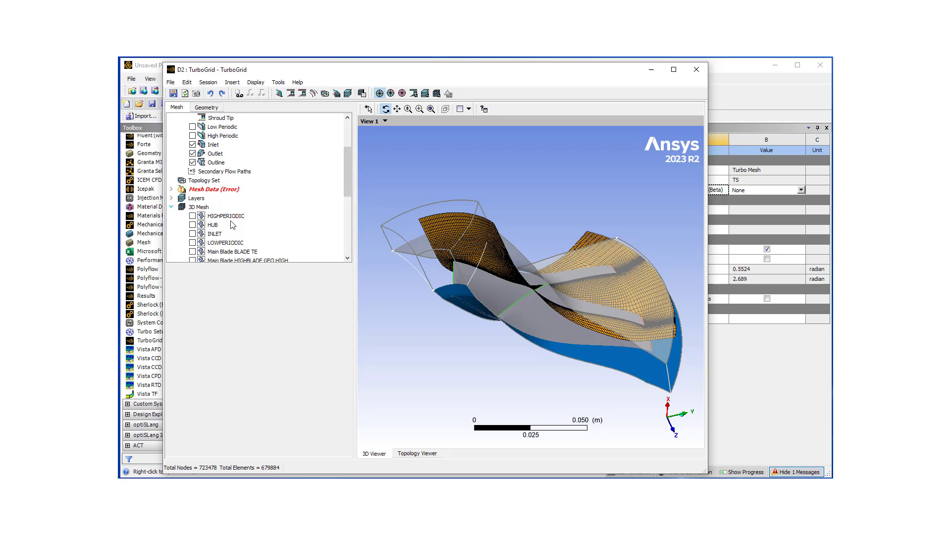
pyautogui.scroll(-5, 245, 219)
pyautogui.scroll(-1, 247, 218)
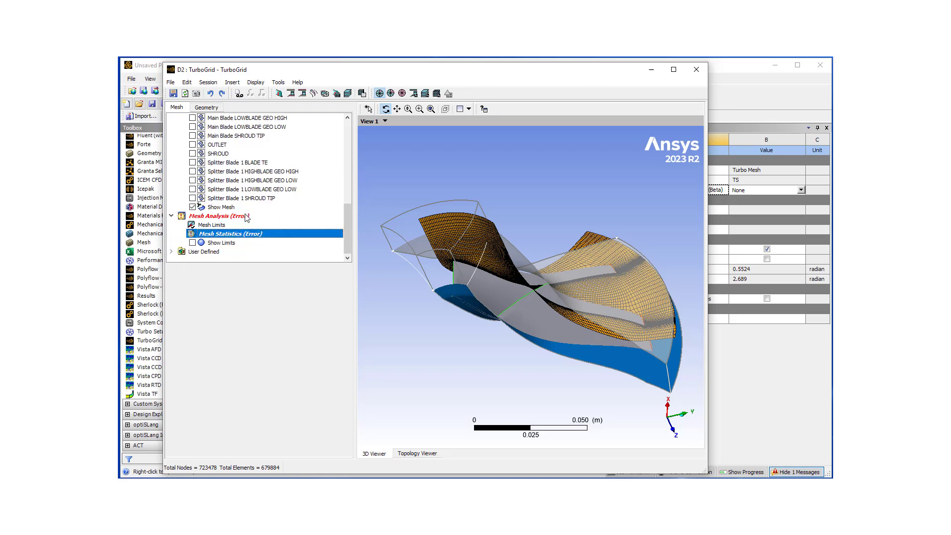
pyautogui.scroll(5, 246, 217)
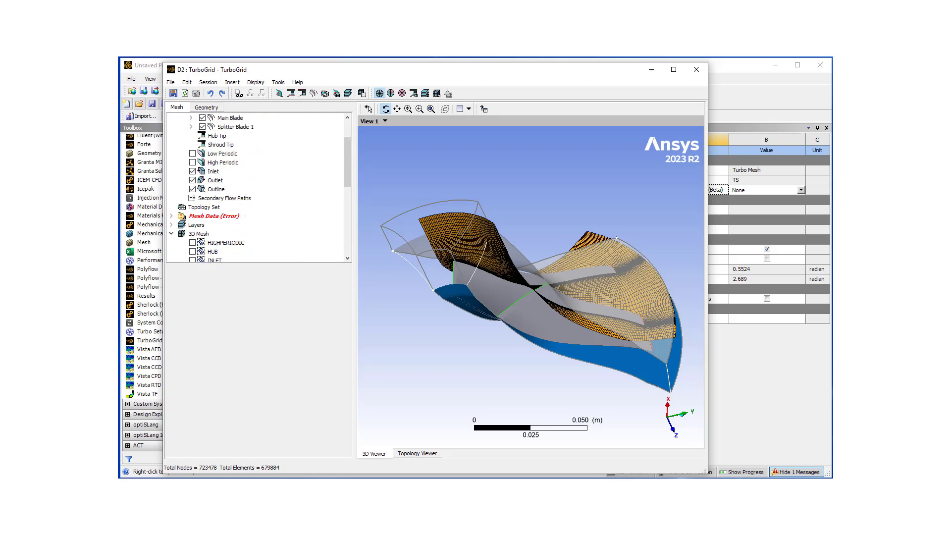
pyautogui.click(203, 208)
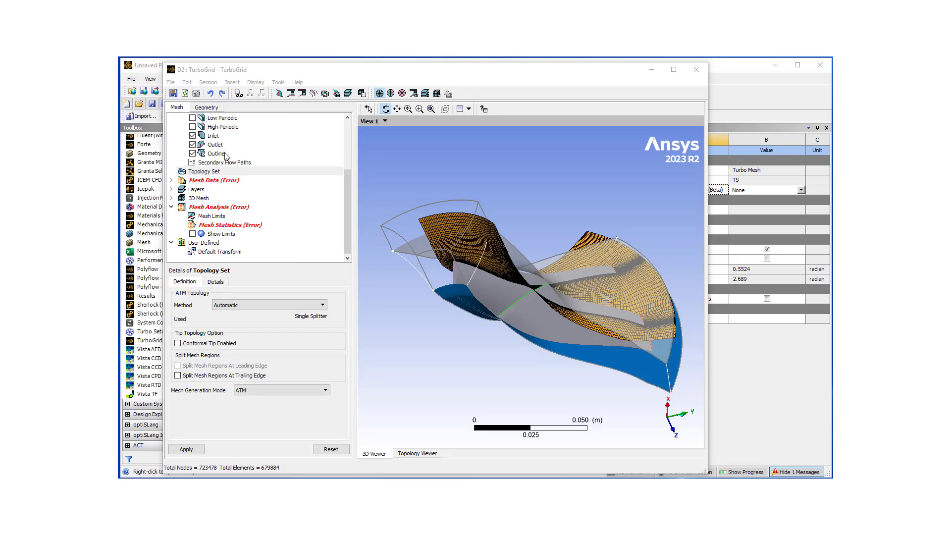
pyautogui.click(201, 173)
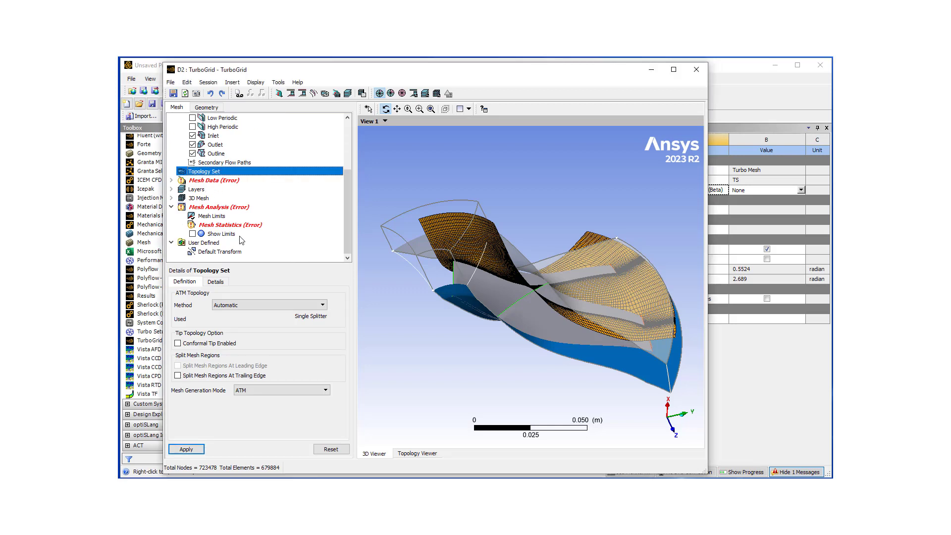
pyautogui.click(177, 376)
pyautogui.click(193, 448)
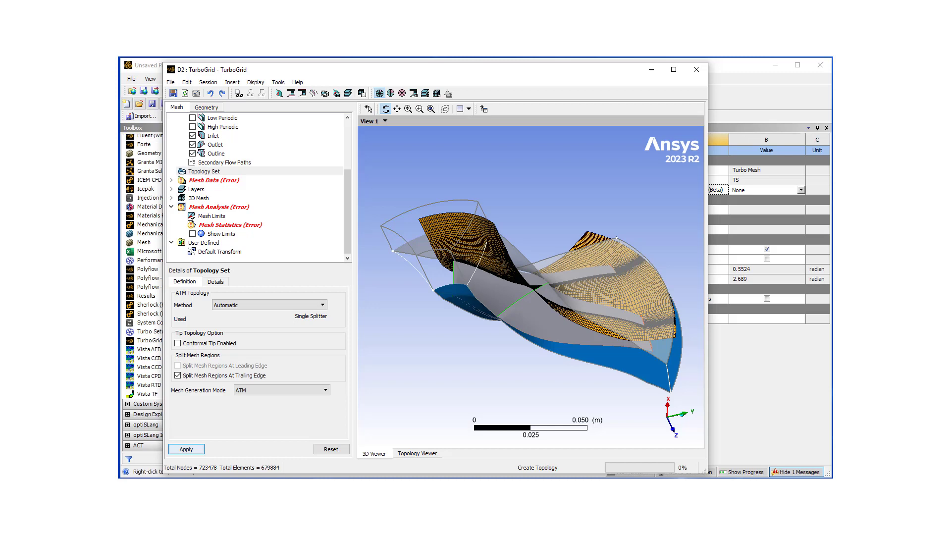
pyautogui.click(208, 181)
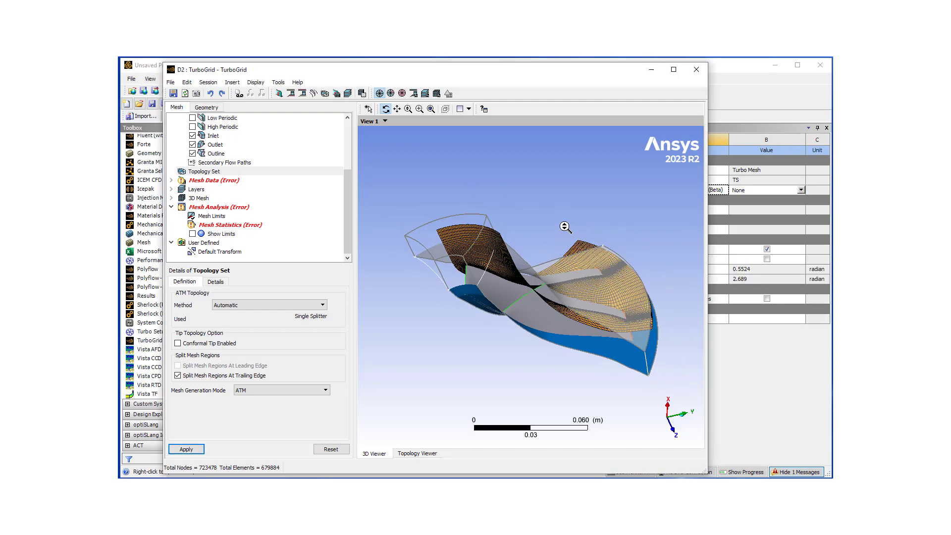
# Display the HUB and SHROUD surface meshes of the 3D Mesh and hide the Show Mesh object
pyautogui.moveTo(553, 257); pyautogui.dragTo(513, 253)
pyautogui.scroll(3, 213, 217)
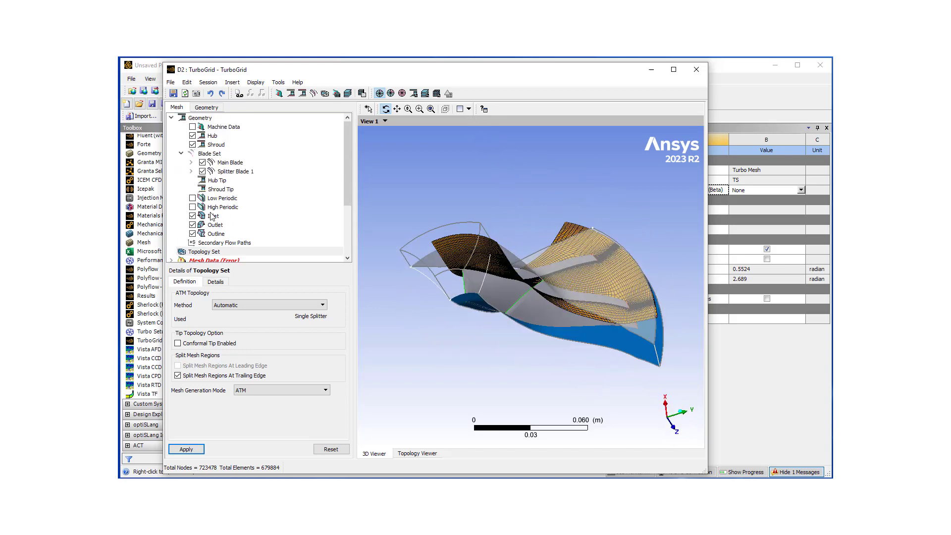
pyautogui.scroll(-3, 213, 216)
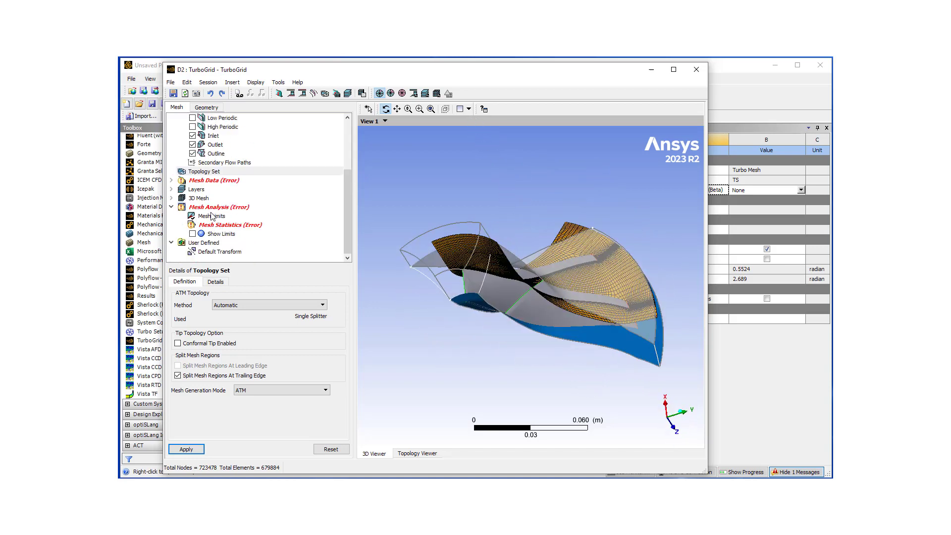
pyautogui.click(172, 198)
pyautogui.scroll(-2, 176, 203)
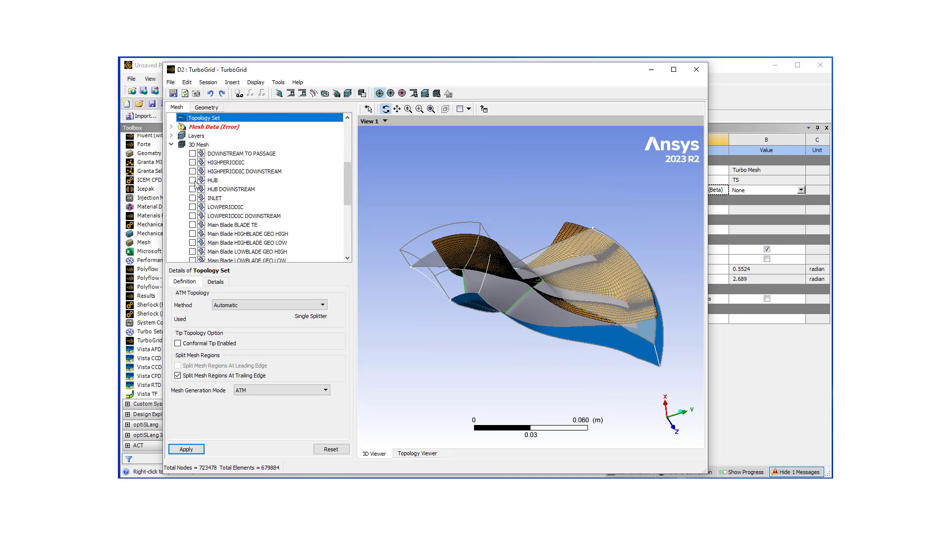
pyautogui.moveTo(570, 304); pyautogui.dragTo(426, 366)
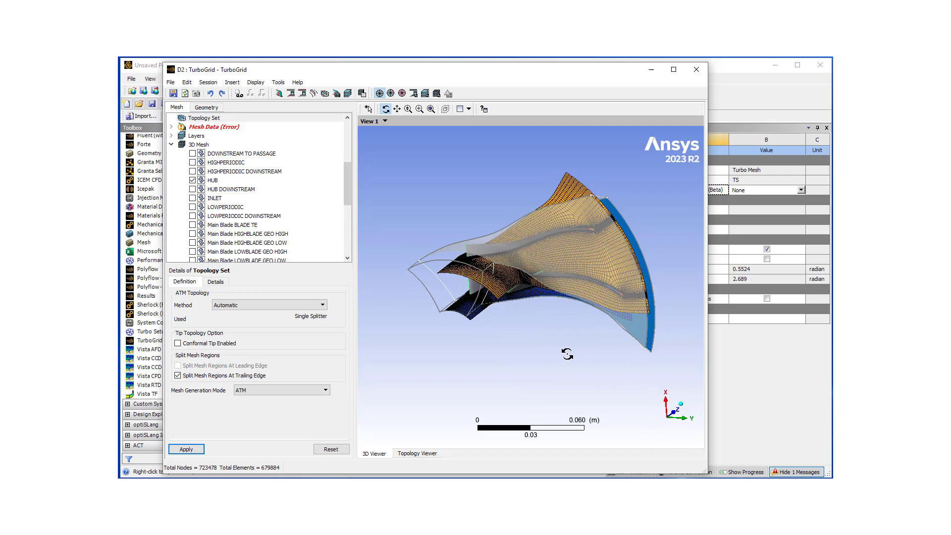
pyautogui.scroll(-6, 203, 198)
pyautogui.click(193, 198)
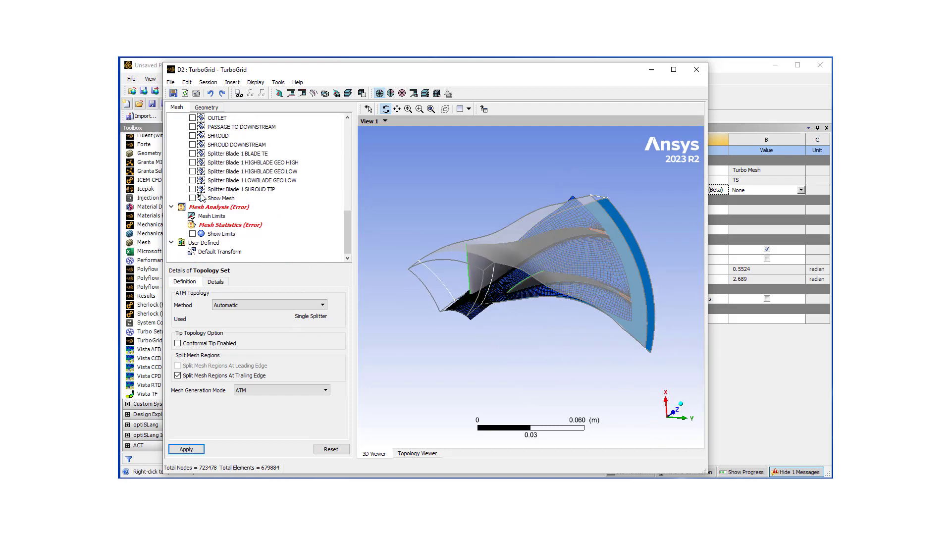
pyautogui.click(193, 136)
# Examine the hub and shroud surface meshes closely around the leading edges and tips of the main and splitter blades
pyautogui.moveTo(514, 255); pyautogui.dragTo(497, 285)
pyautogui.scroll(10, 497, 285)
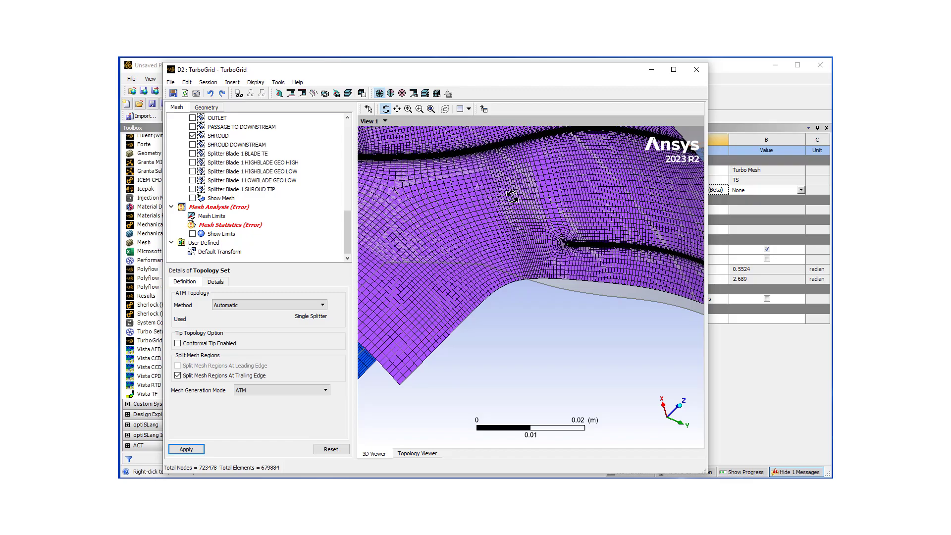
pyautogui.moveTo(548, 248); pyautogui.dragTo(576, 236)
pyautogui.scroll(5, 576, 236)
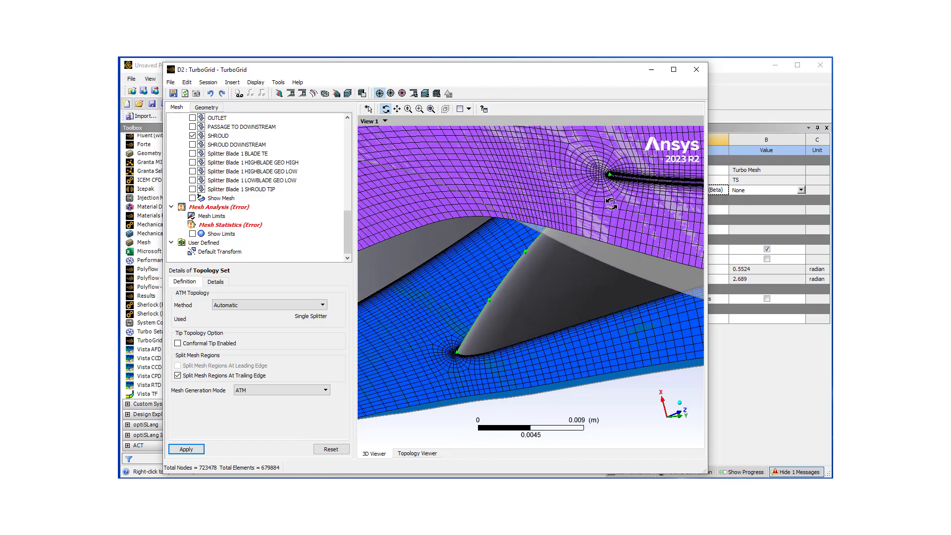
pyautogui.moveTo(591, 199); pyautogui.dragTo(613, 187)
pyautogui.scroll(3, 570, 259)
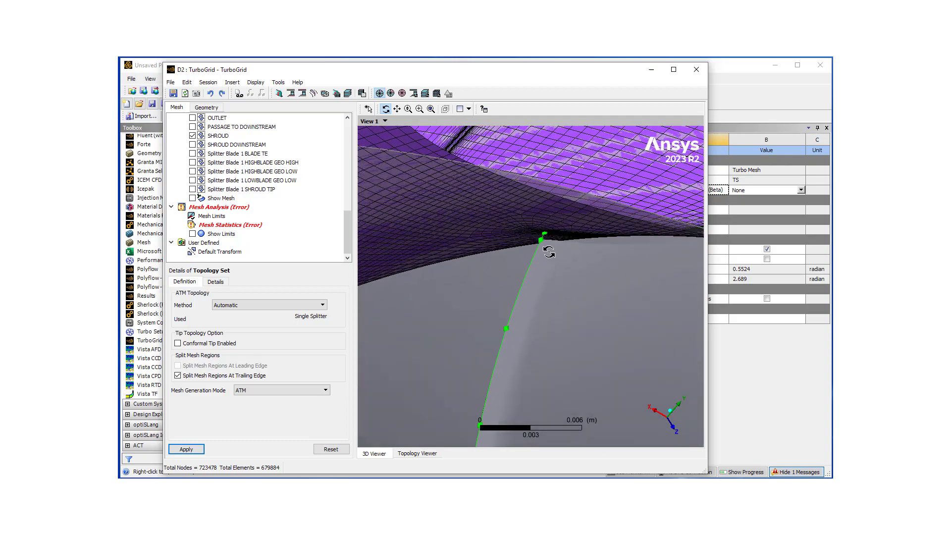
pyautogui.scroll(1, 559, 231)
pyautogui.moveTo(557, 234); pyautogui.dragTo(491, 277)
pyautogui.scroll(-6, 513, 208)
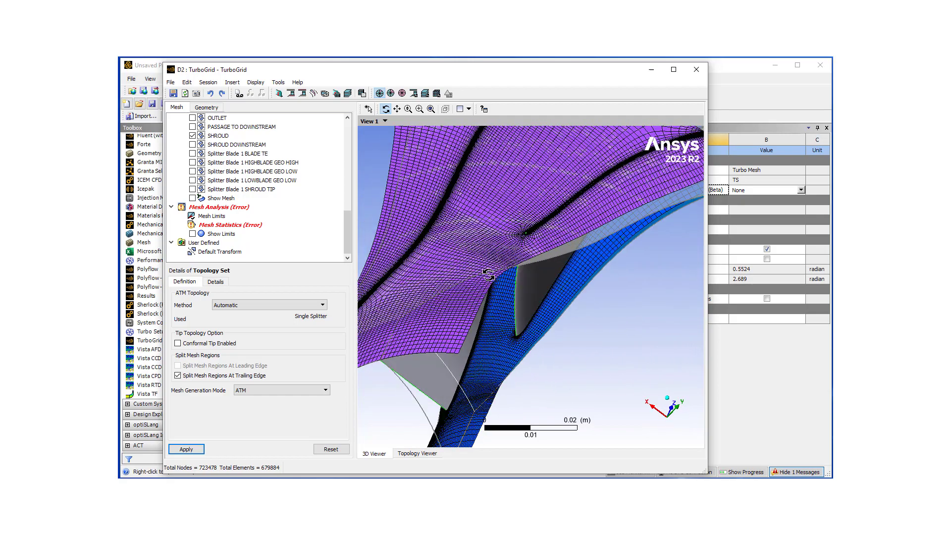